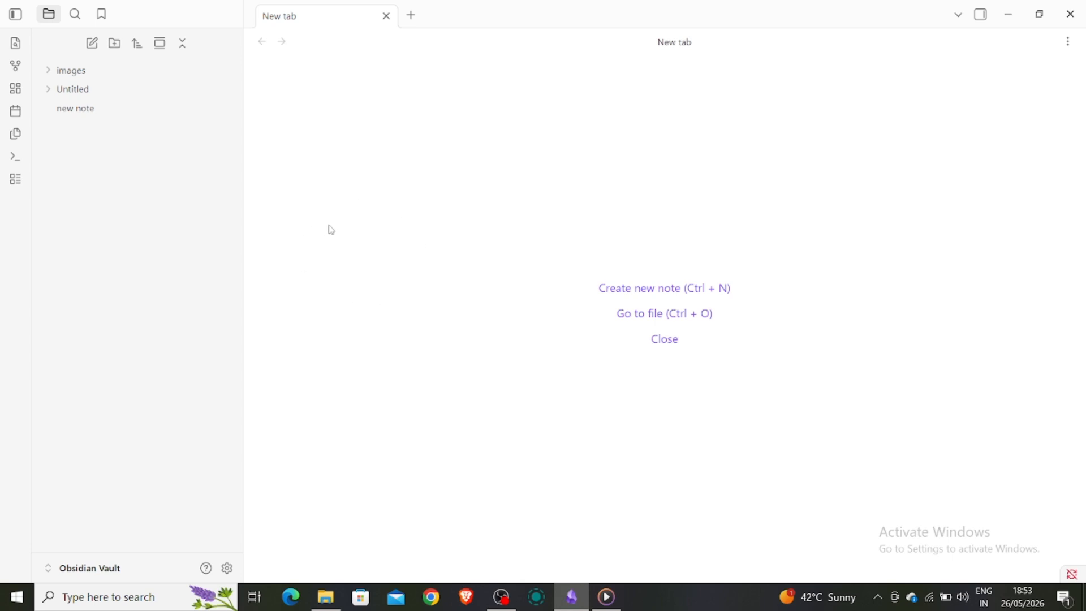
Create a new note and title it "Untitled new".
click(92, 45)
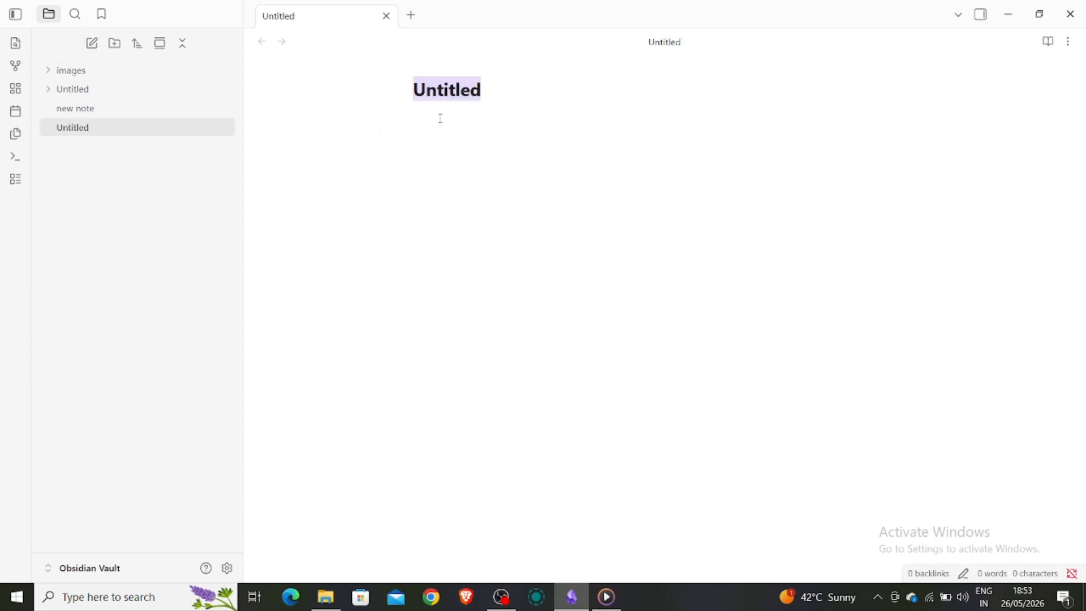
click(481, 92)
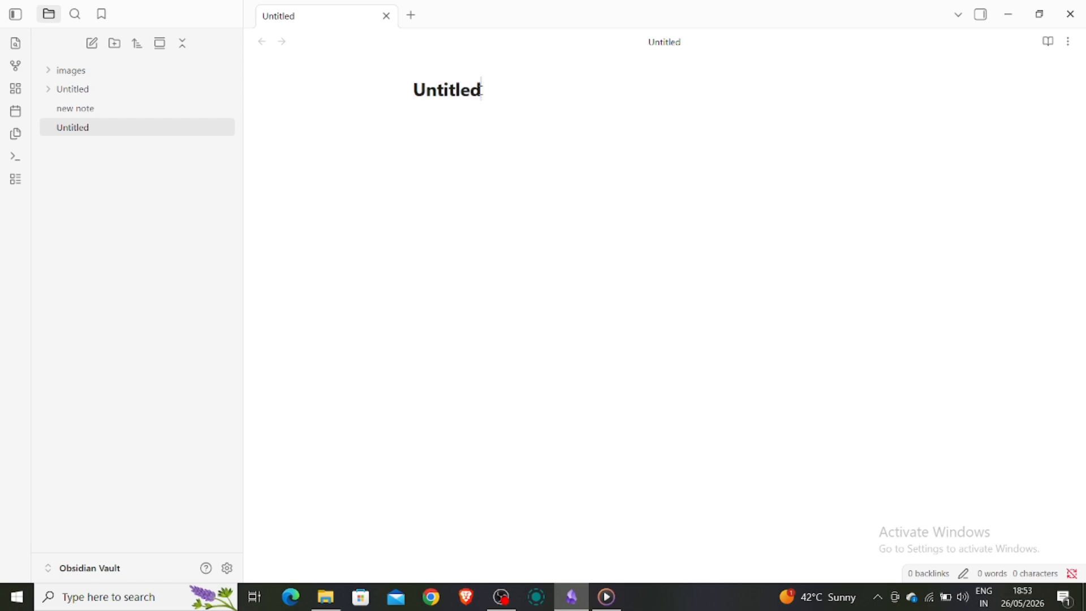
text(new)
key(Return)
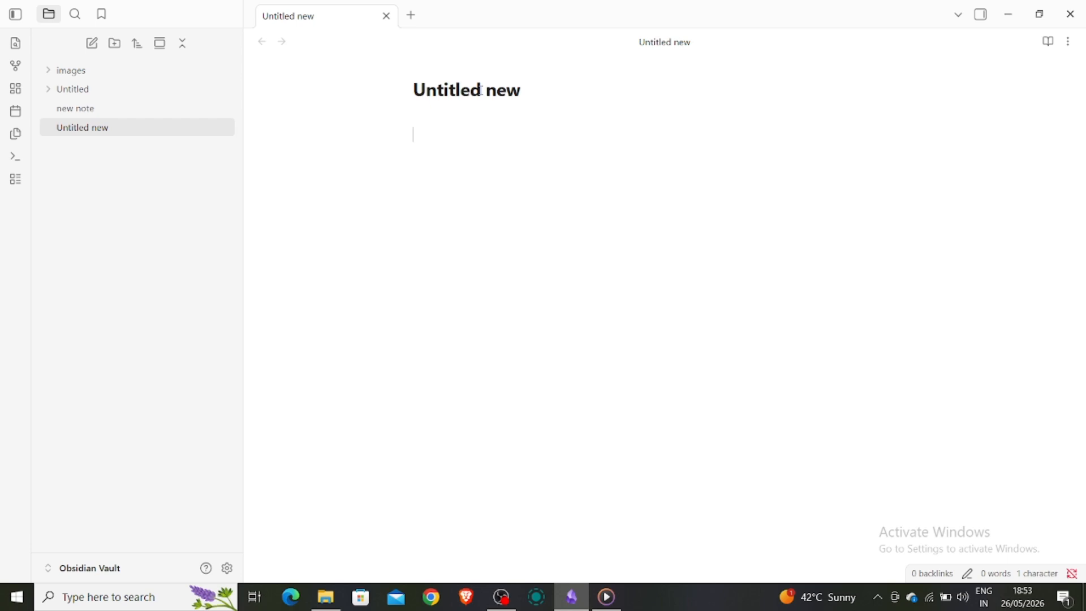
Write the lines "#main", "##sub" and "###deep" in the note body, separated by blank lines.
text(#ma)
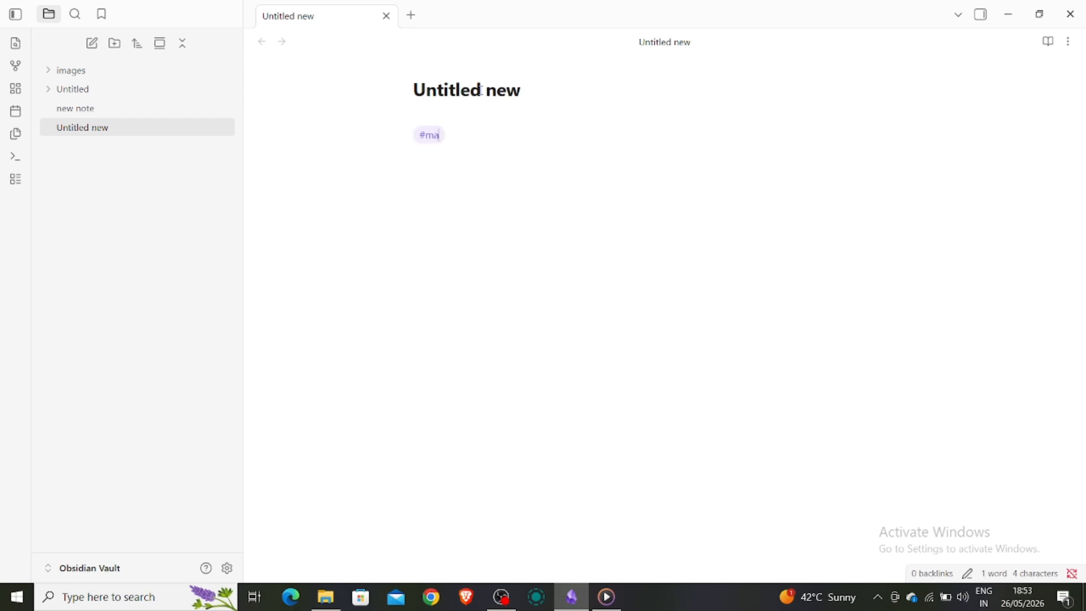
text(in  )
text(##)
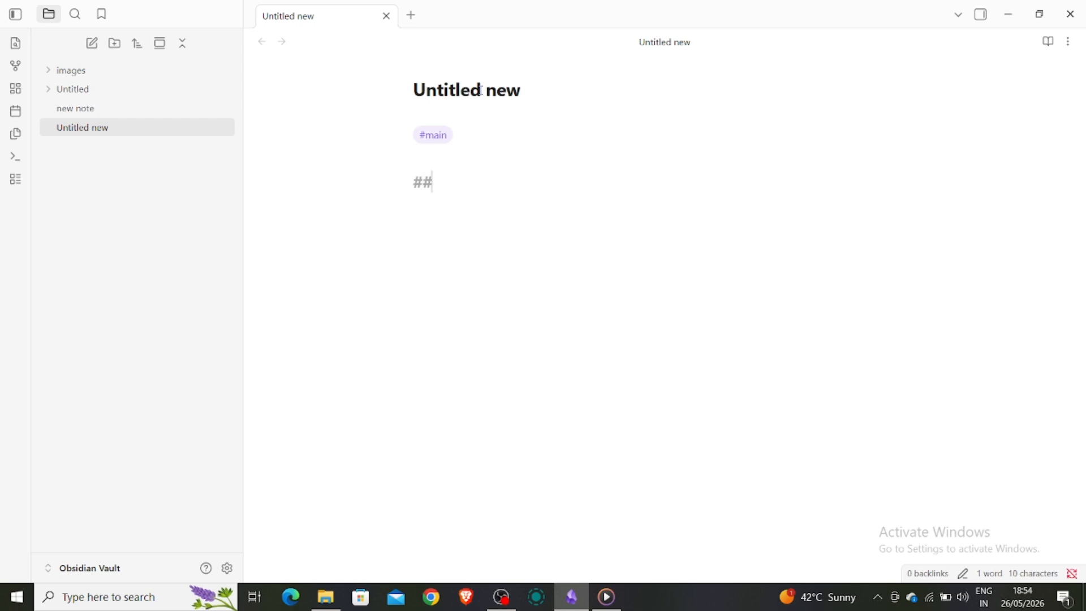
text(sub)
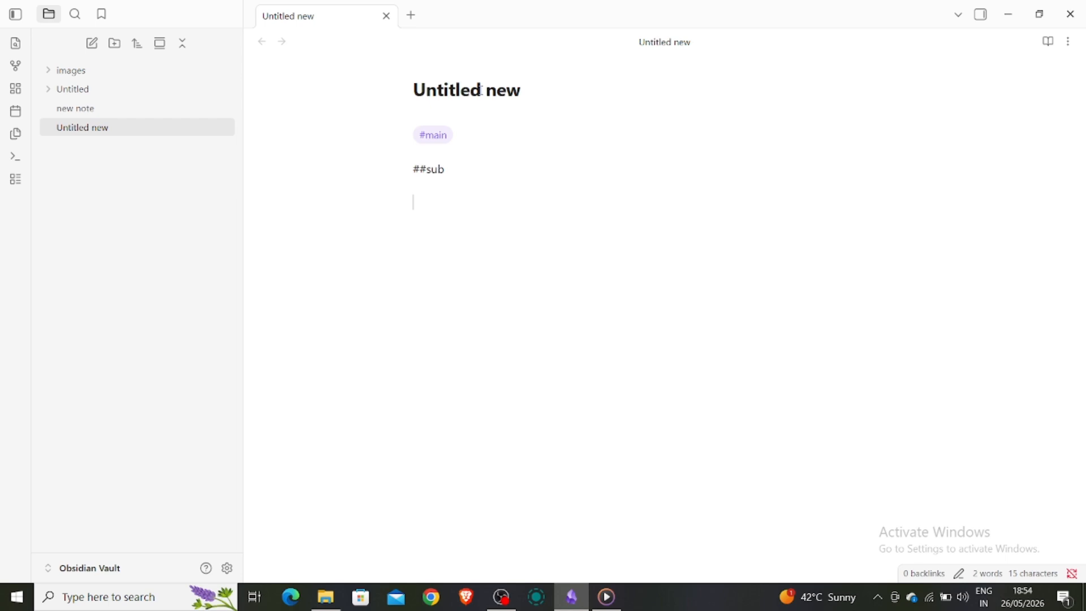
key(Return)
key(Return)
text(###deep)
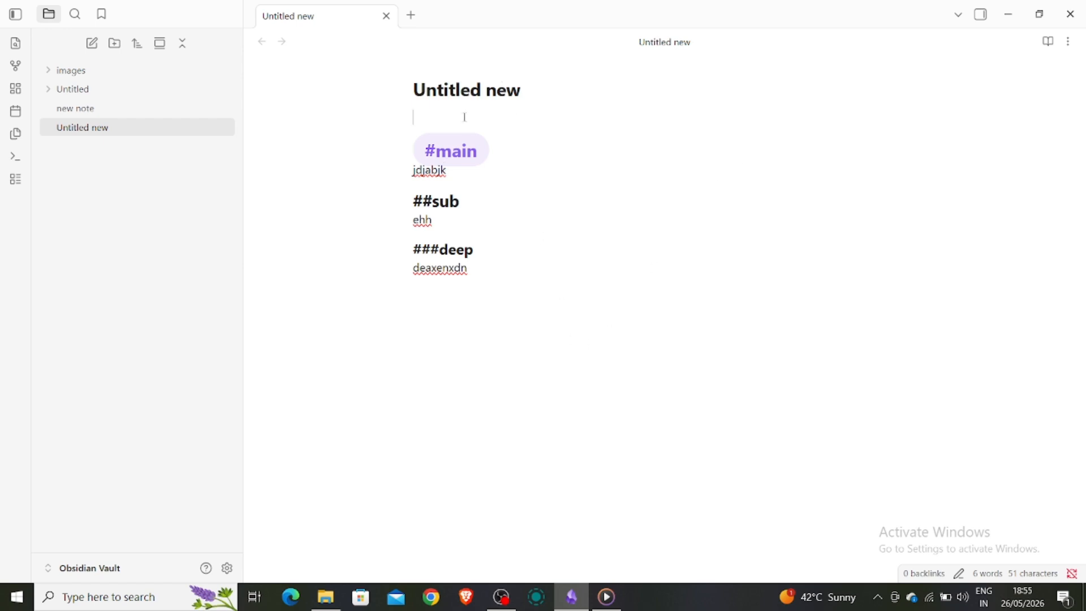
Insert seven blank lines between the note title and the #main heading.
click(425, 117)
key(Return)
key(Return)
key(Return)
key(Return)
key(Return)
key(Return)
key(Return)
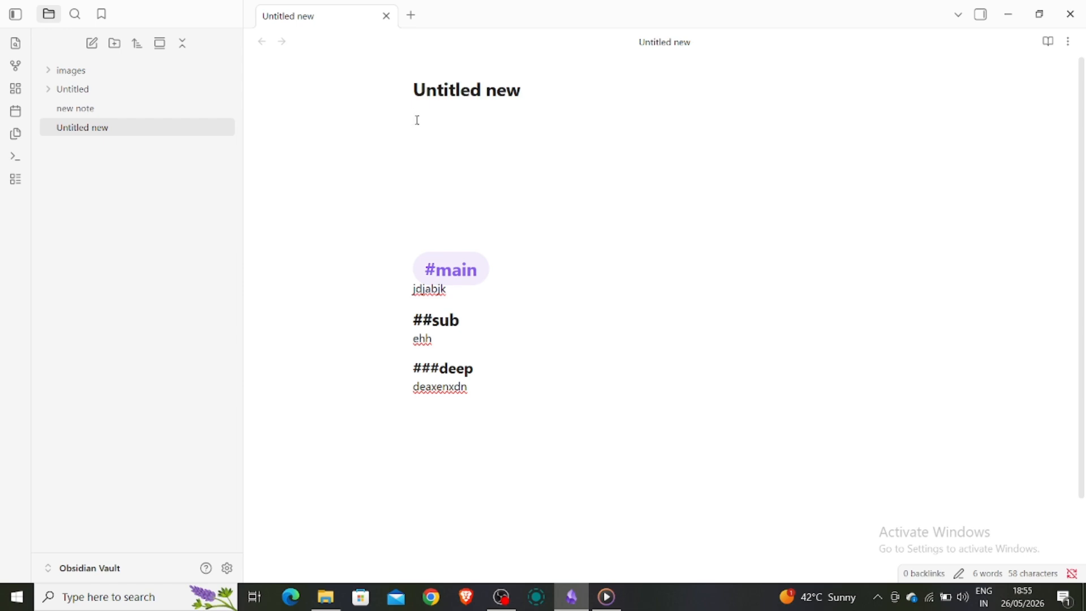
Search the available commands for "table" and close the list without running one.
right_click(418, 120)
click(16, 156)
click(16, 157)
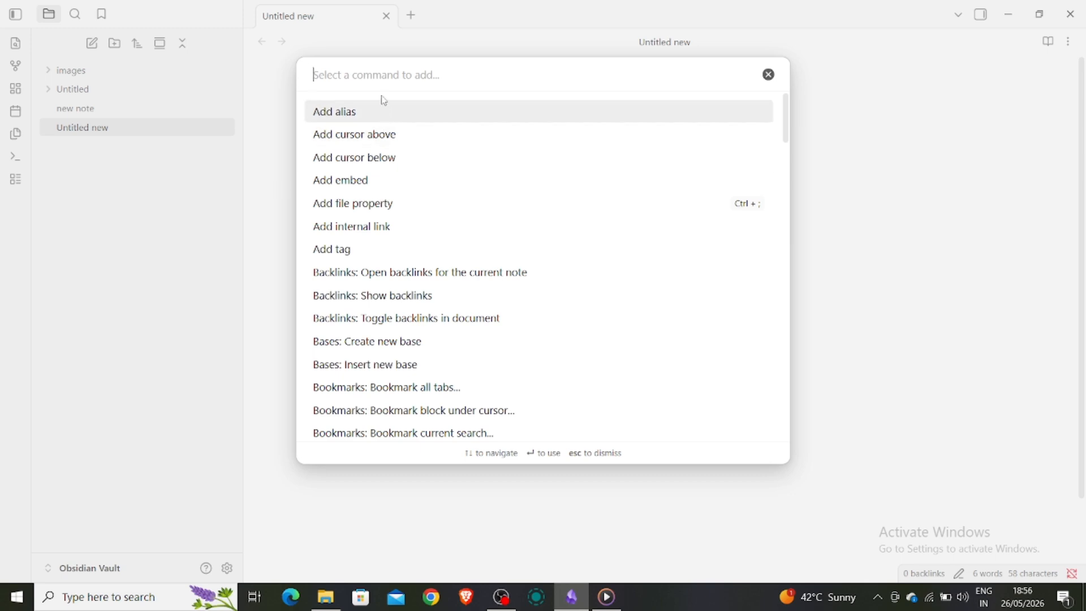
text(tab)
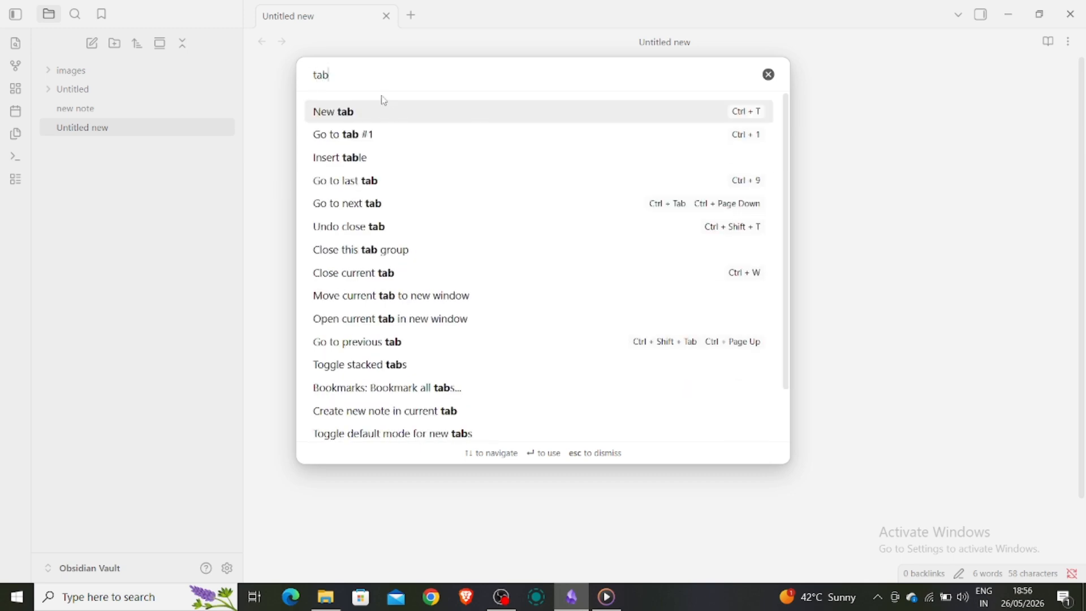
text(le)
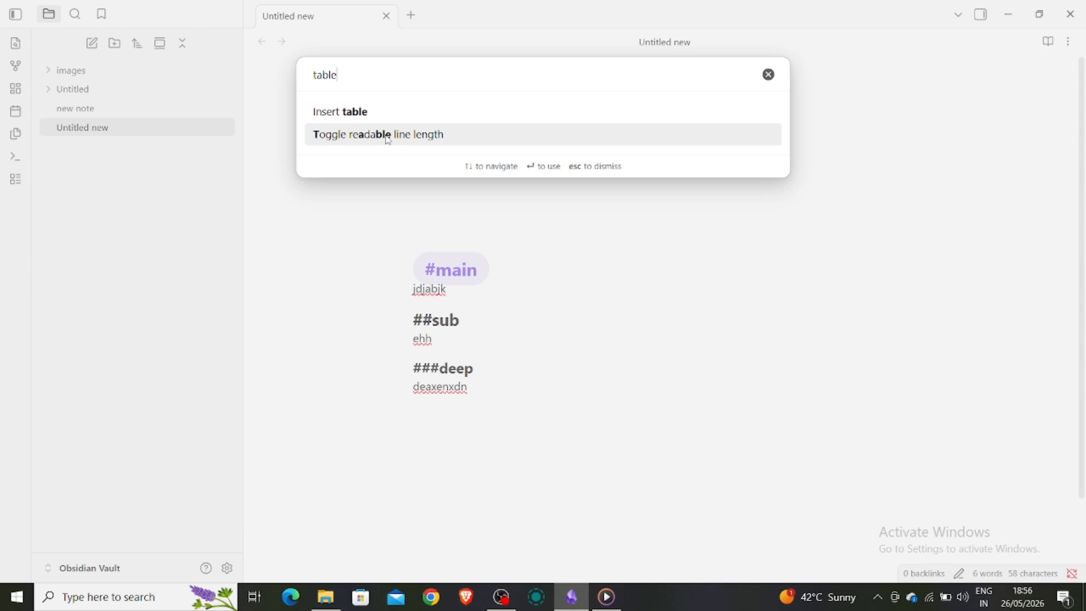
key(BackSpace)
key(BackSpace)
key(BackSpace)
key(BackSpace)
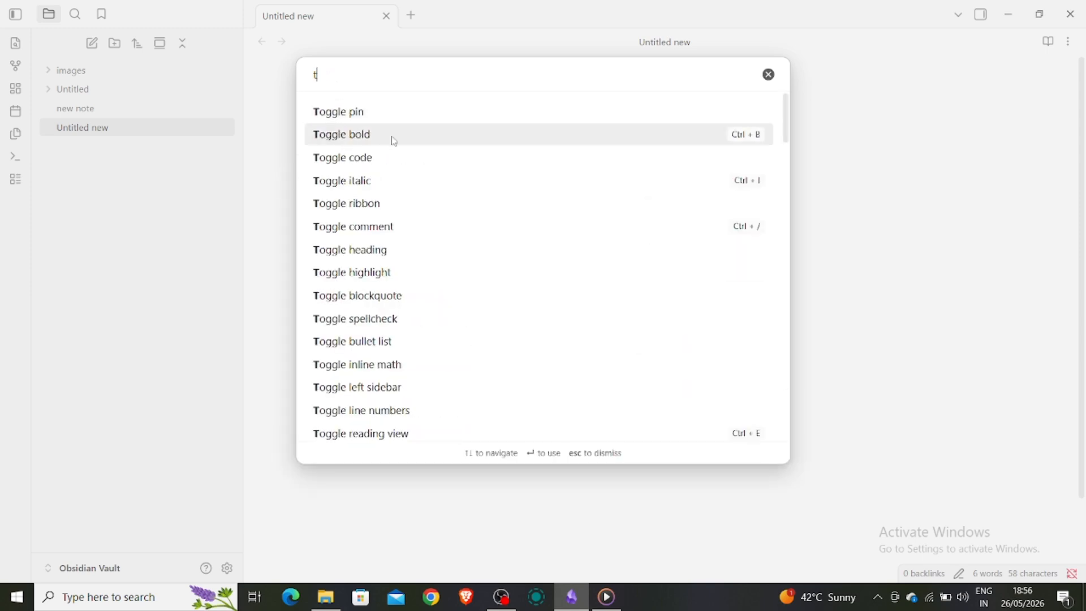
key(Escape)
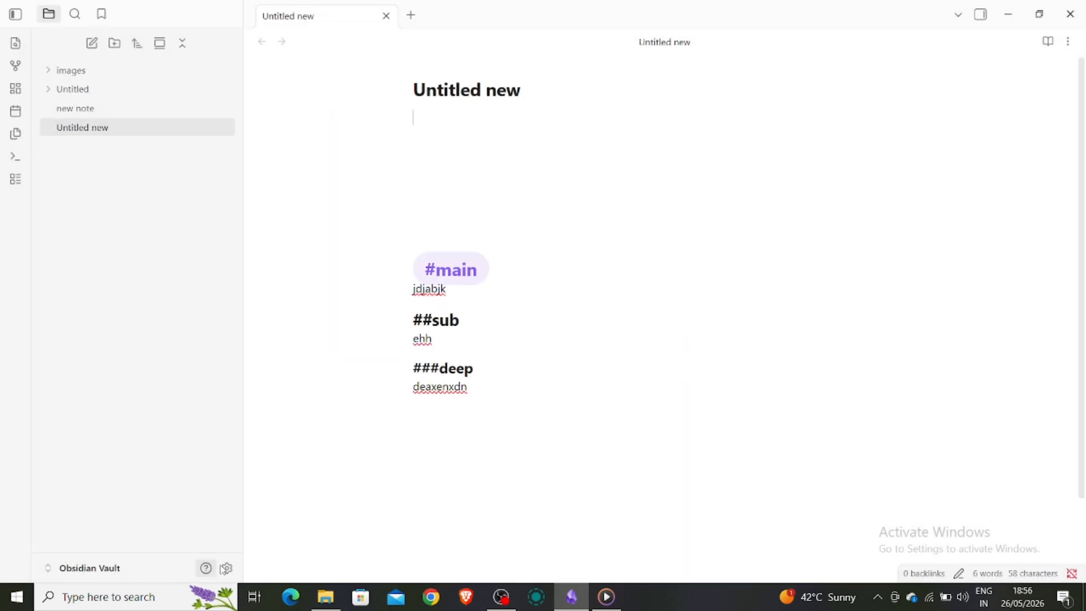
Turn on community plugins in the settings.
click(227, 568)
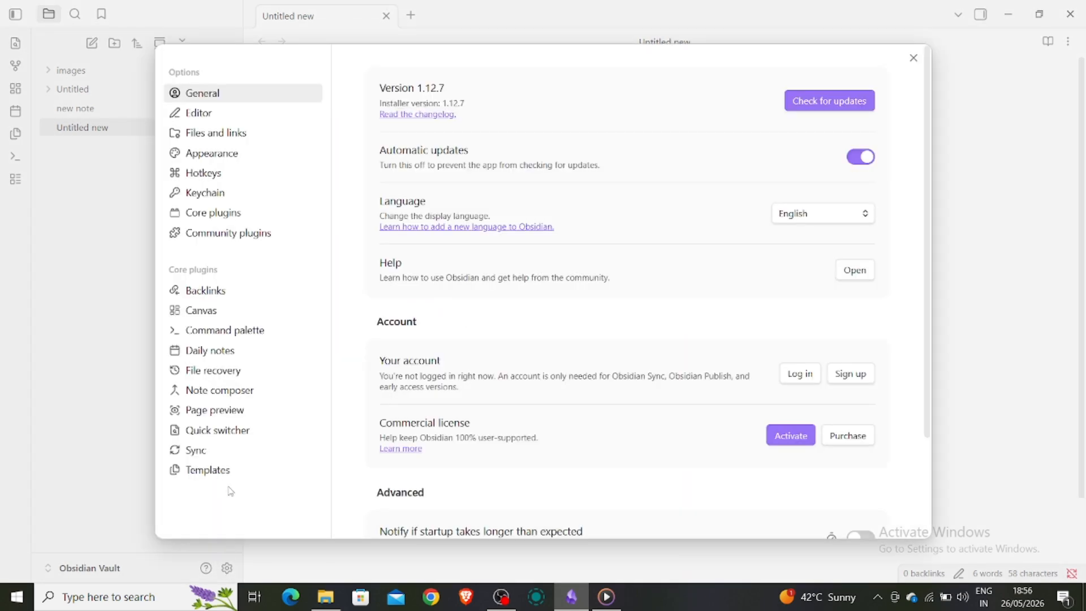
click(243, 231)
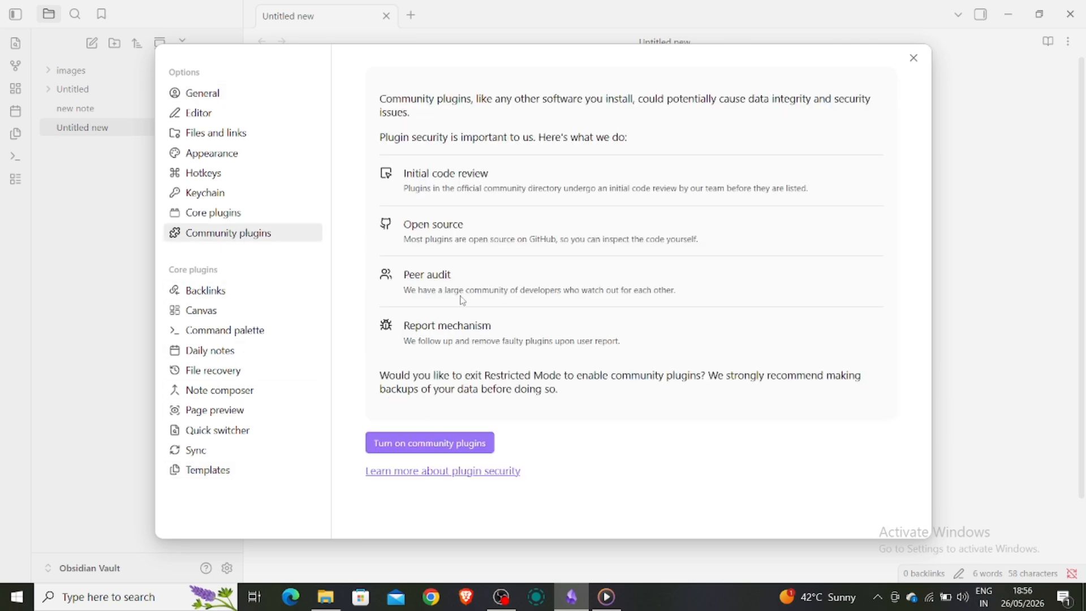
click(457, 450)
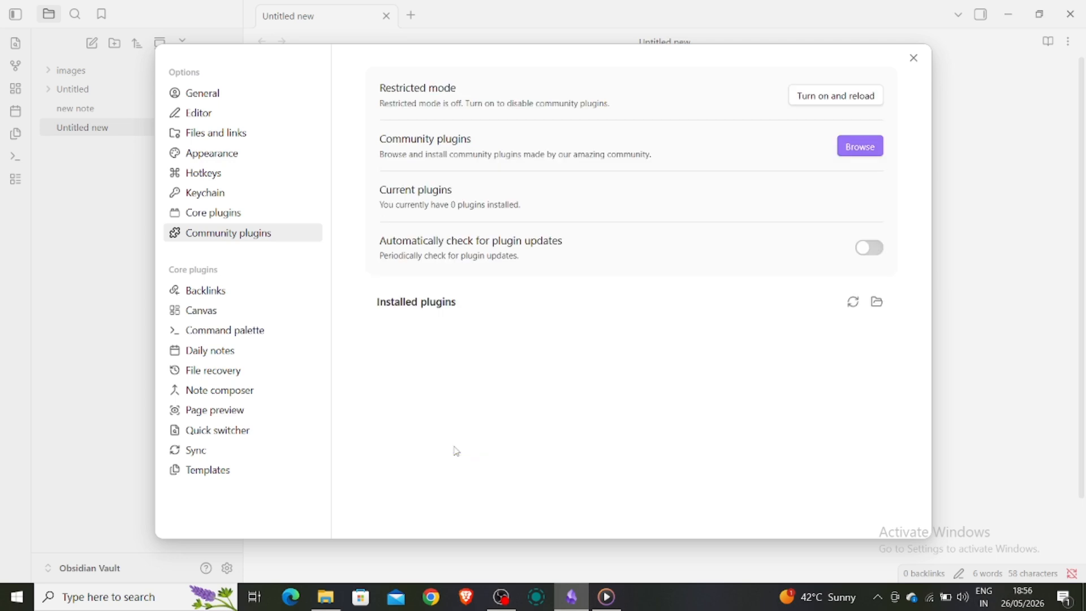
Search the community plugins for "table", and install and enable the Table of Contents plugin.
click(860, 147)
text(table)
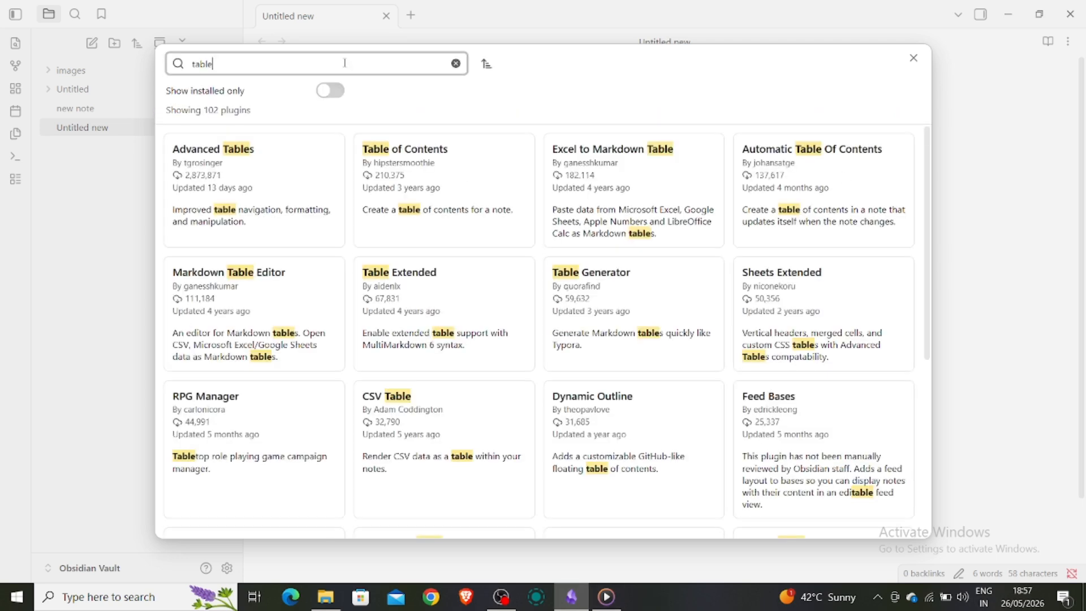
click(413, 164)
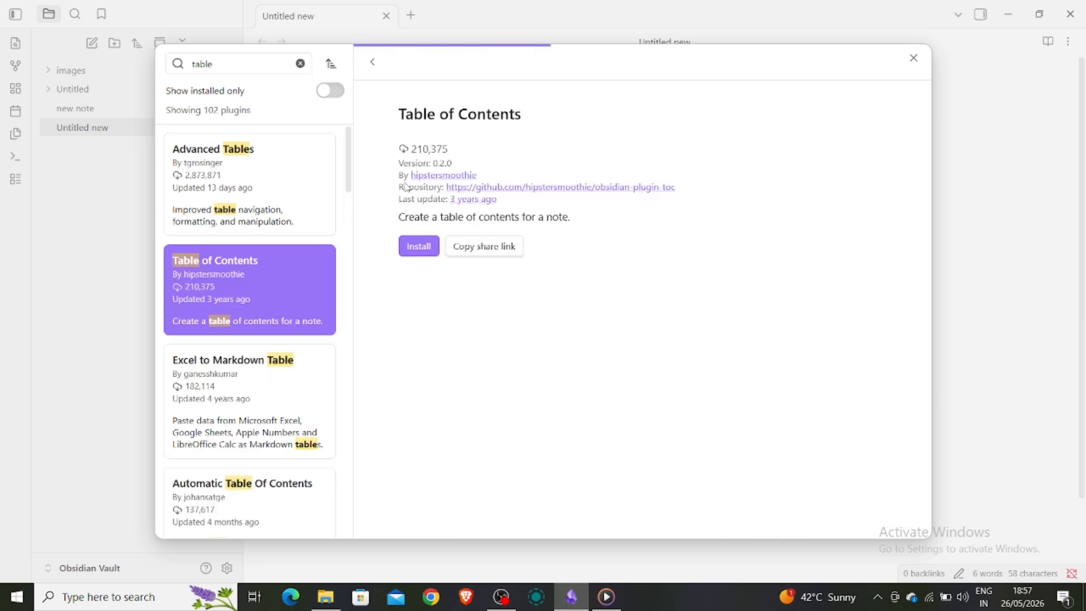
click(419, 248)
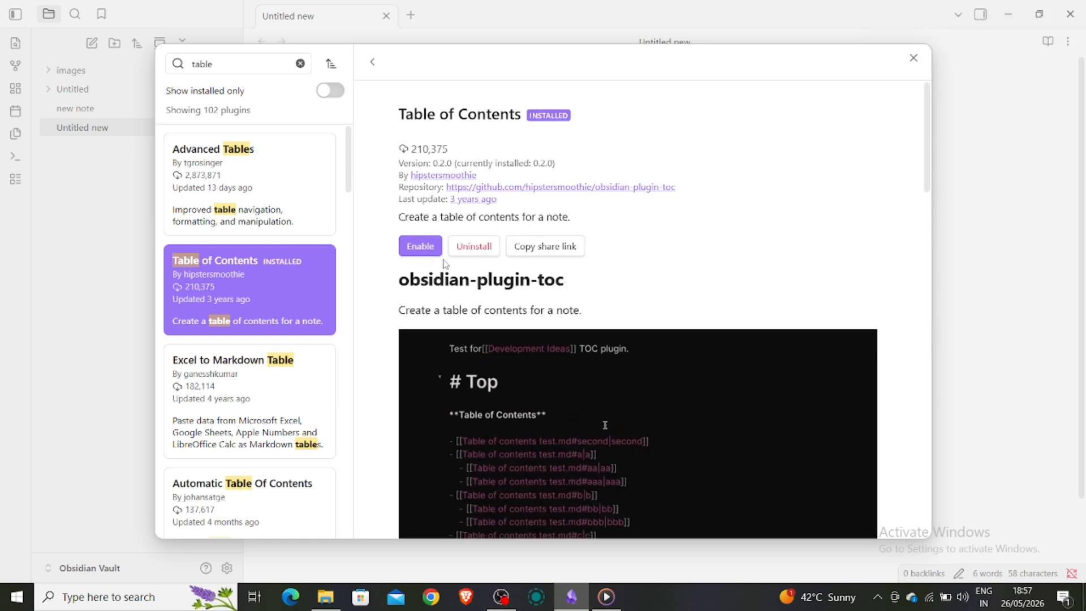
click(419, 247)
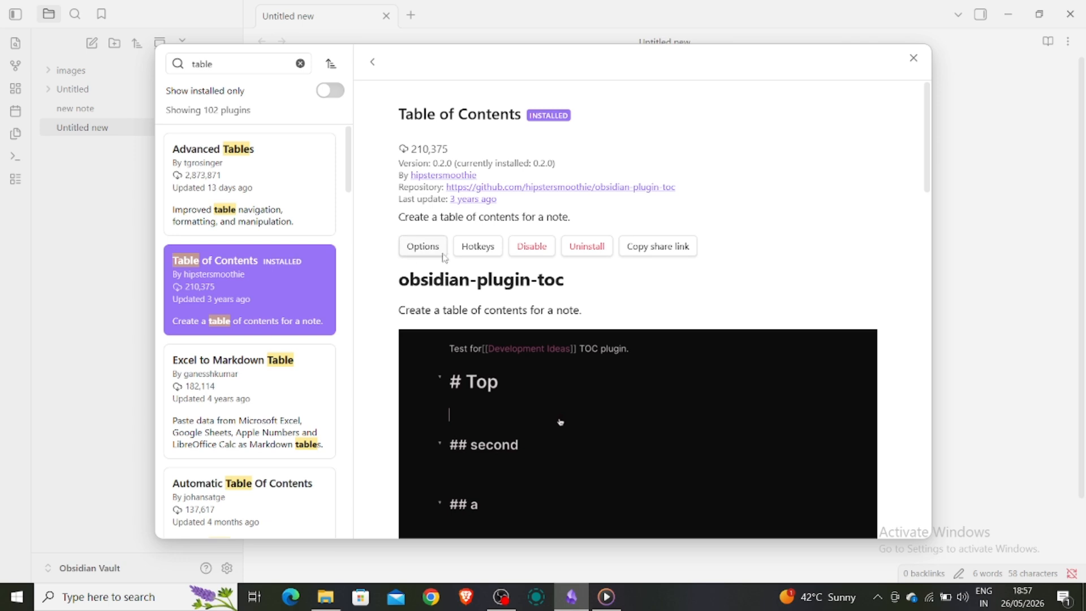
Open the Table of Contents plugin options and choose Bullet as the list style.
key(Escape)
click(792, 396)
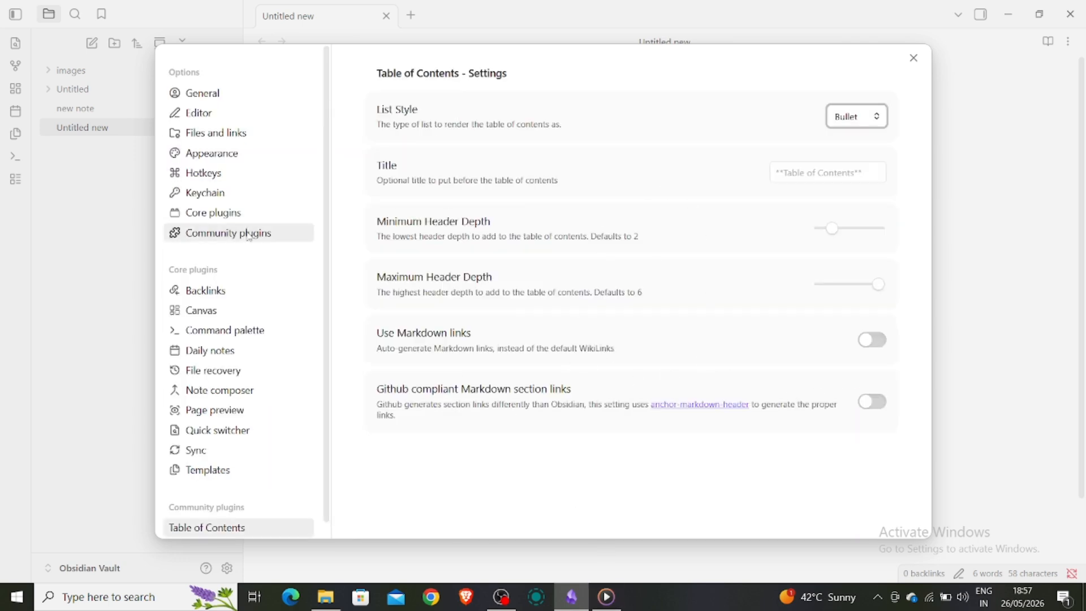
click(228, 233)
click(792, 396)
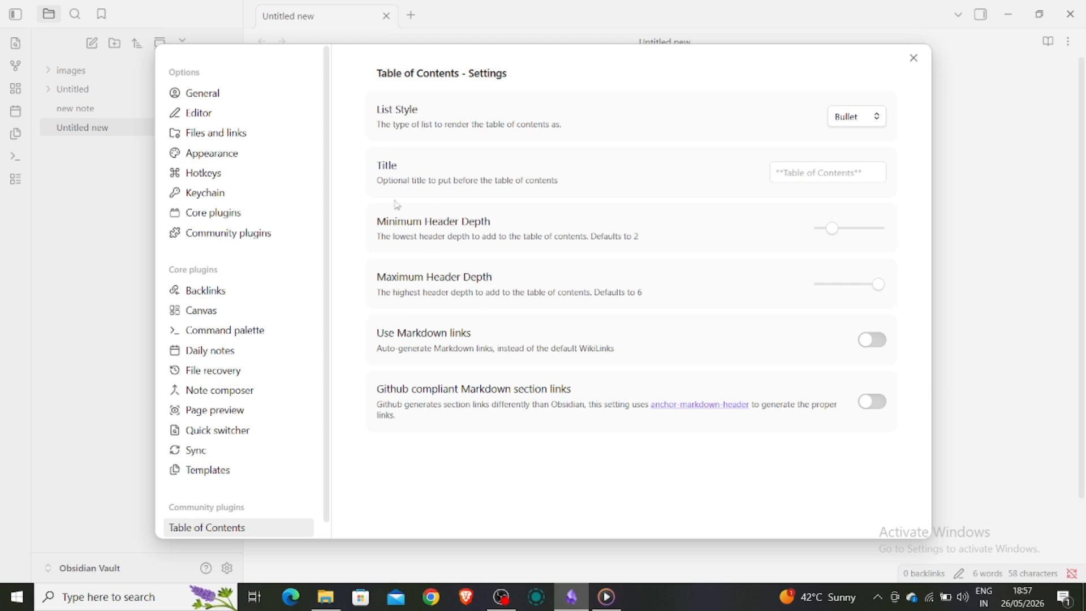
click(855, 118)
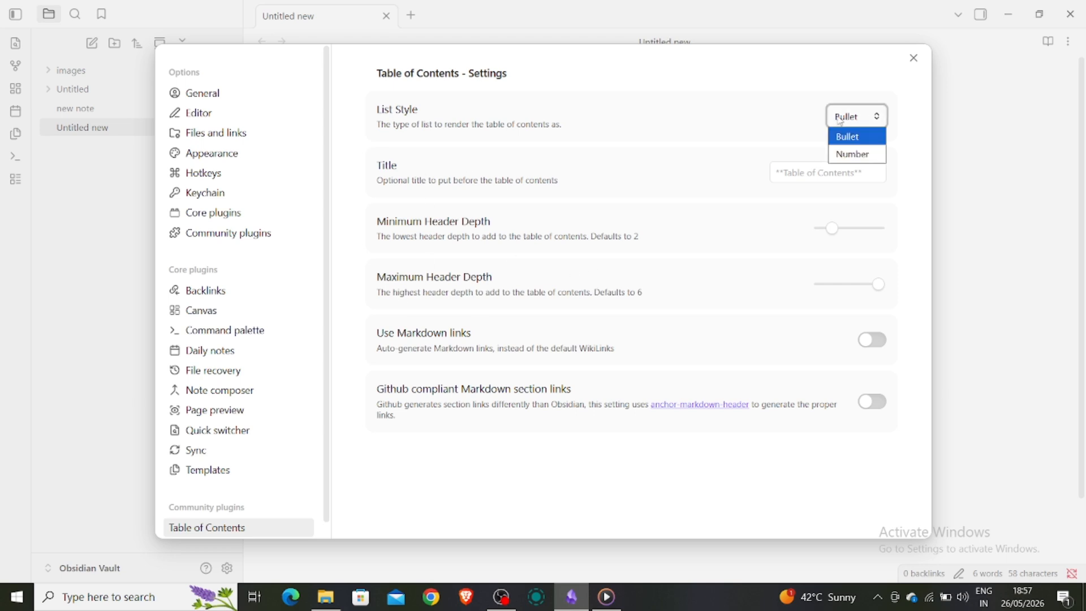
click(840, 142)
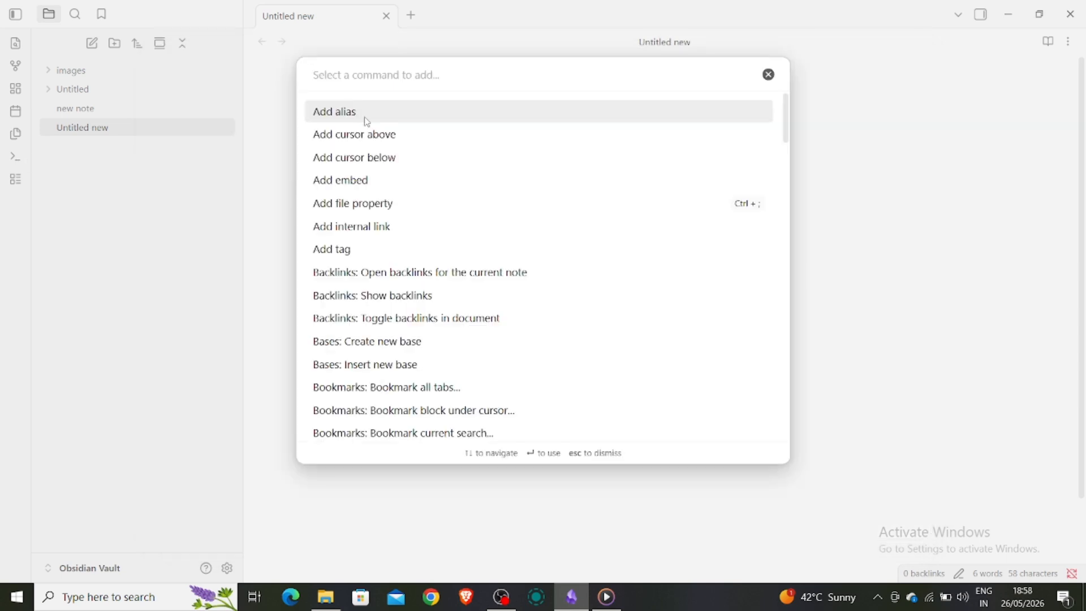
Run the "Table of Contents: Create table of contents" command to insert the contents list below the note title.
text(tab)
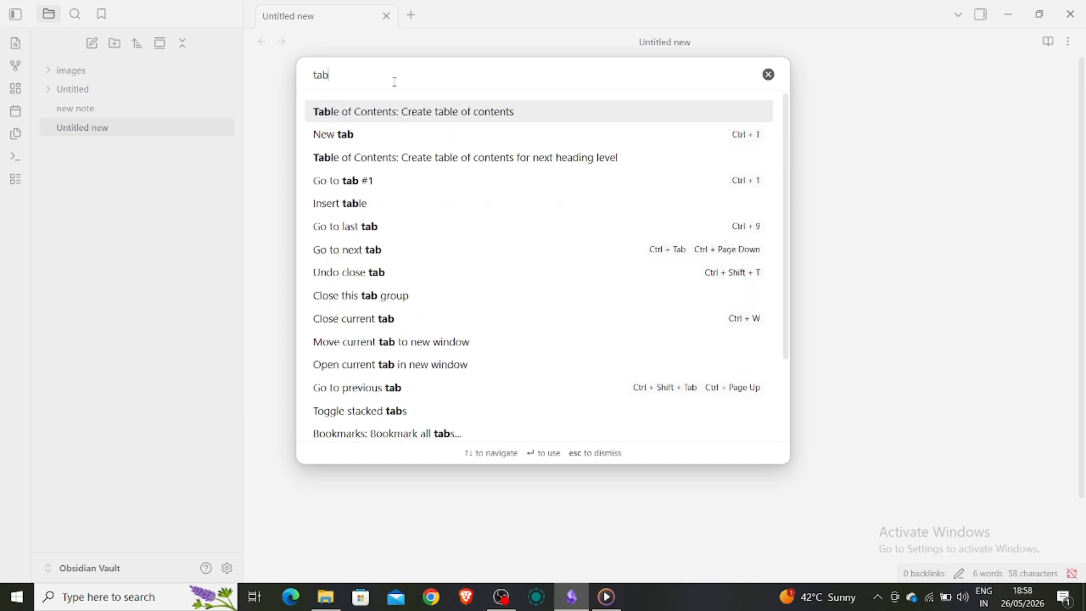
click(393, 113)
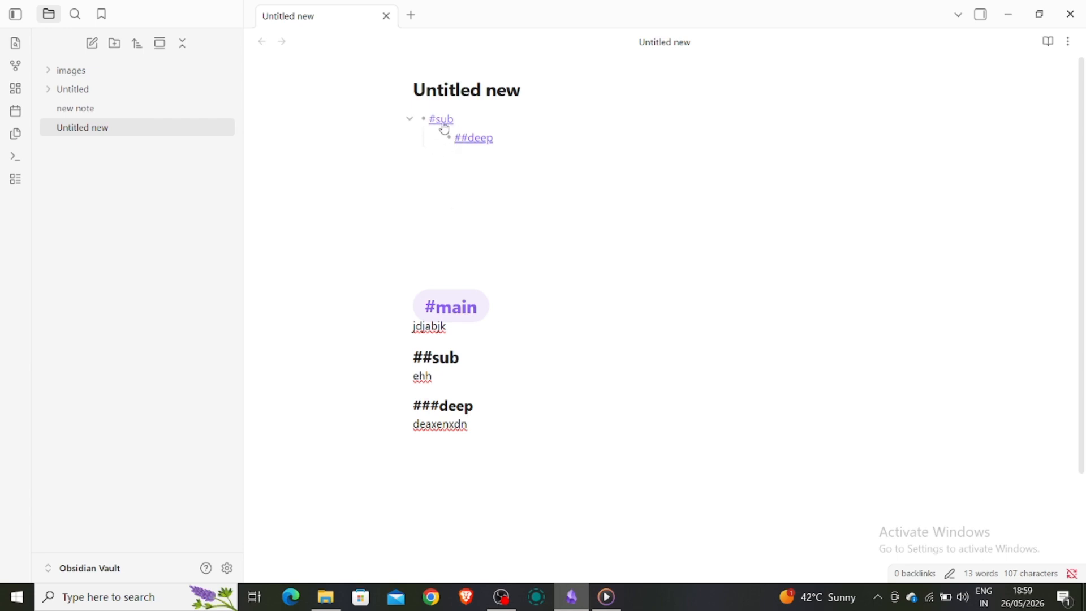
Test the #sub and ##deep links in the table of contents by following each to its heading.
click(444, 121)
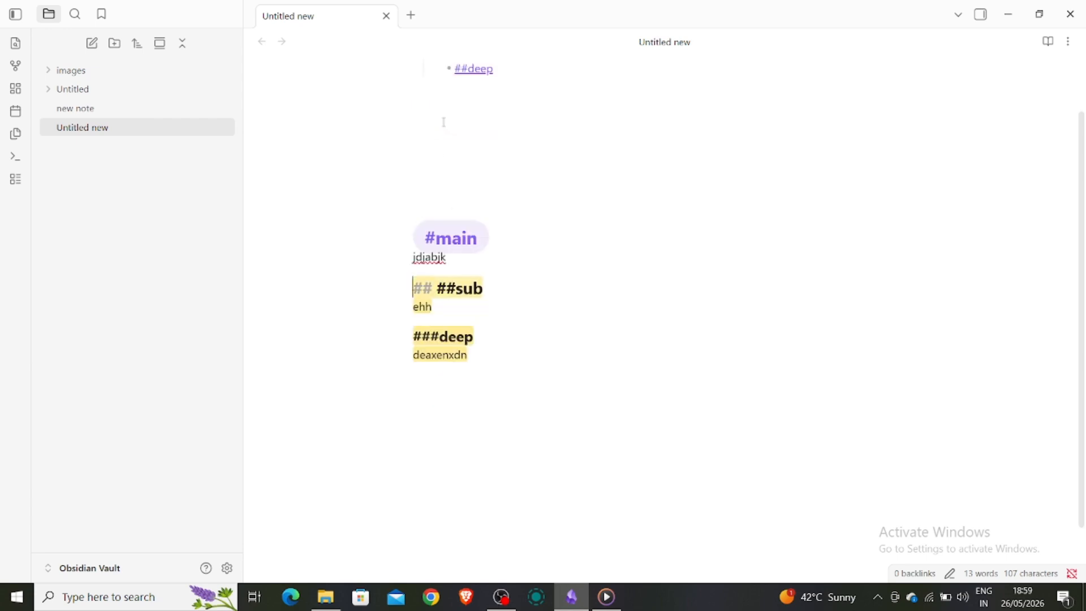
click(474, 69)
scroll(543, 272, up, 3)
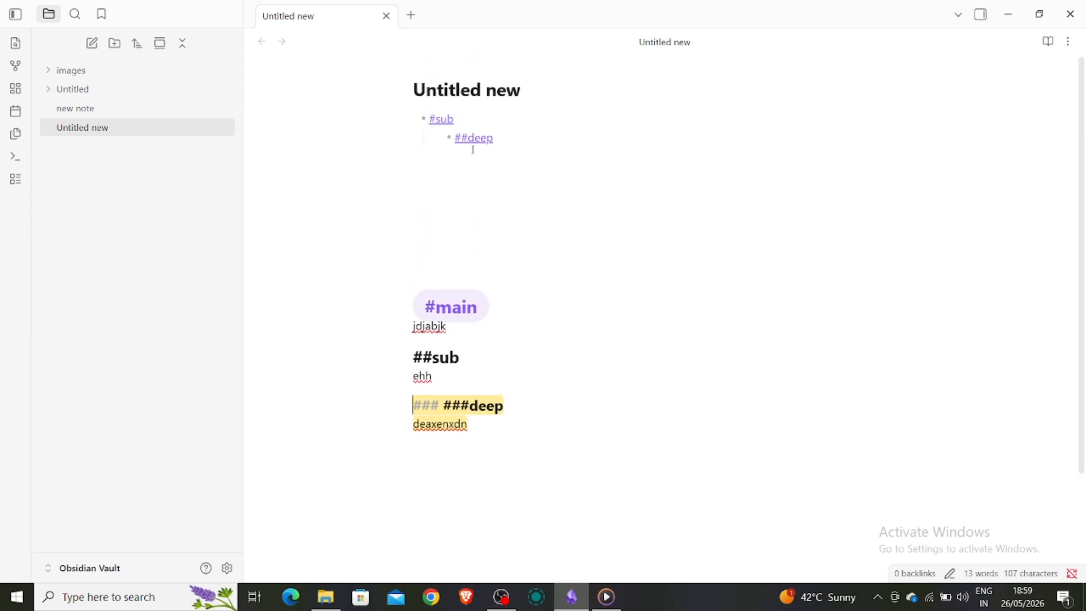
click(442, 121)
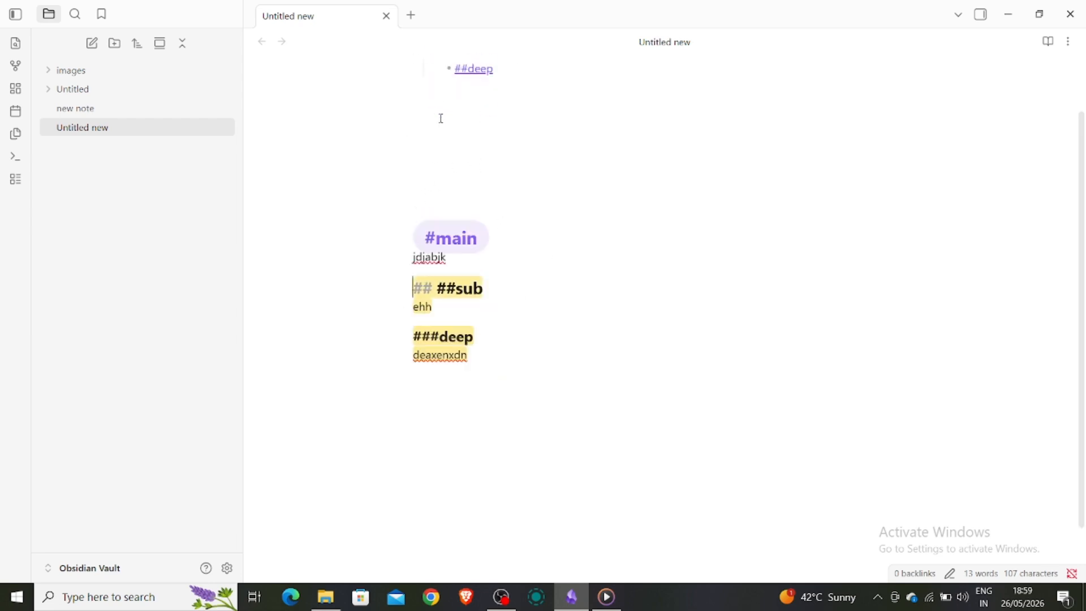
click(469, 68)
scroll(509, 159, up, 3)
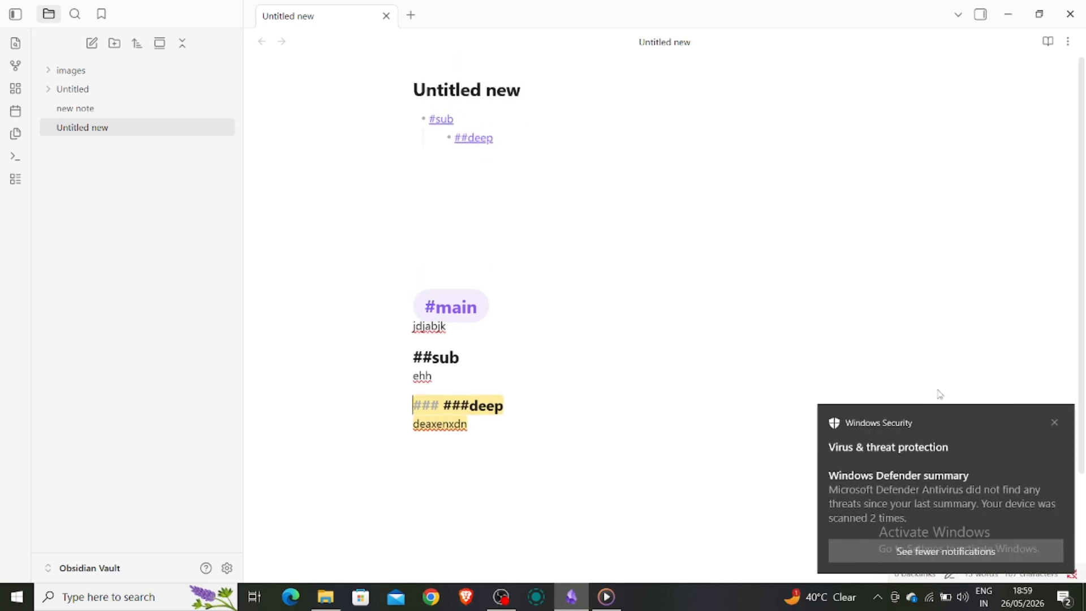
click(1054, 424)
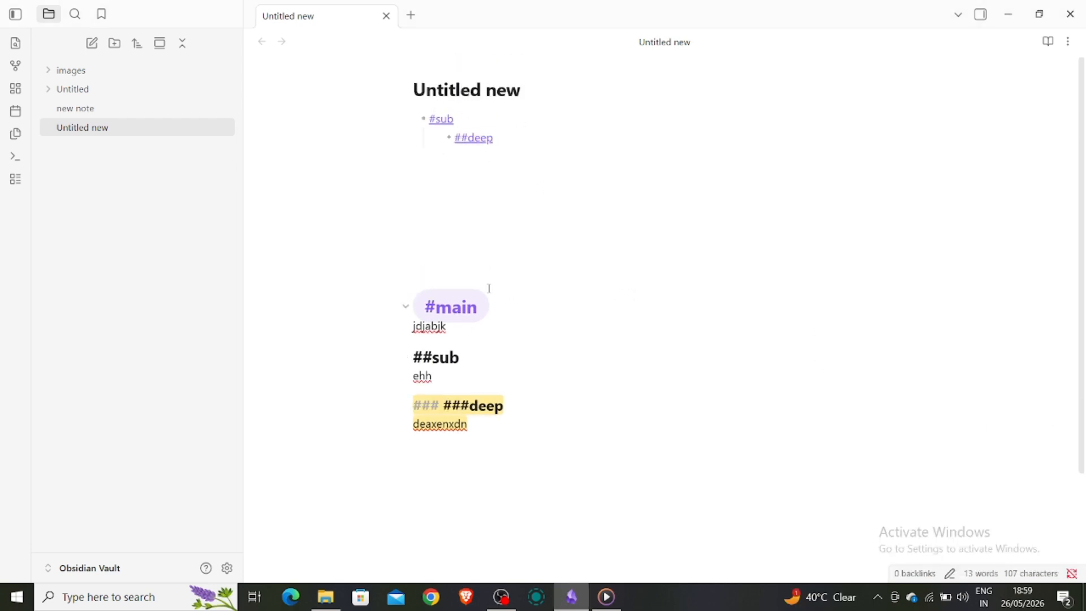
click(442, 120)
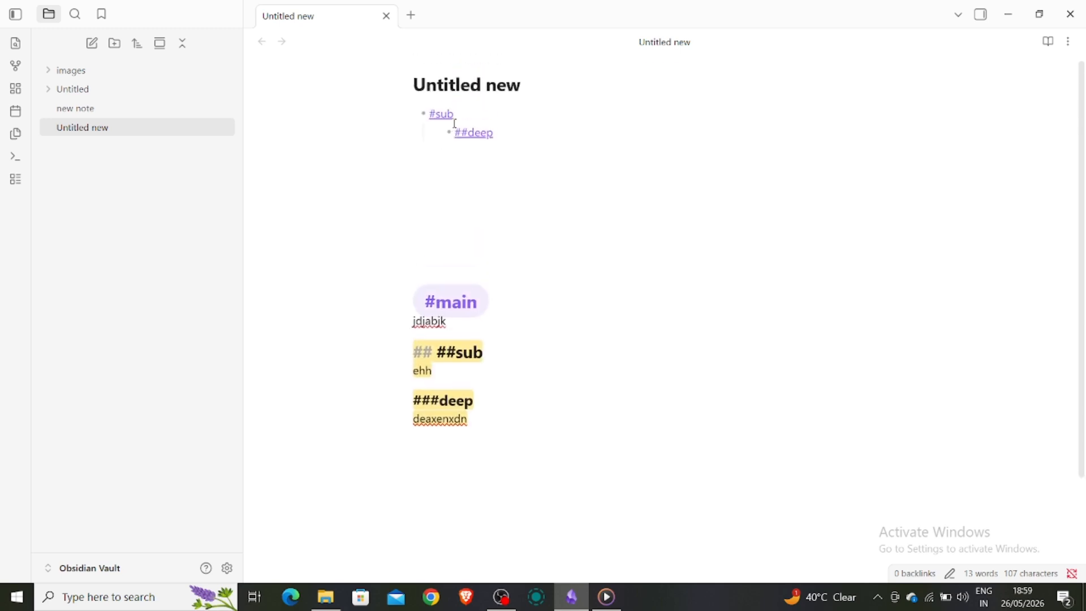
click(481, 142)
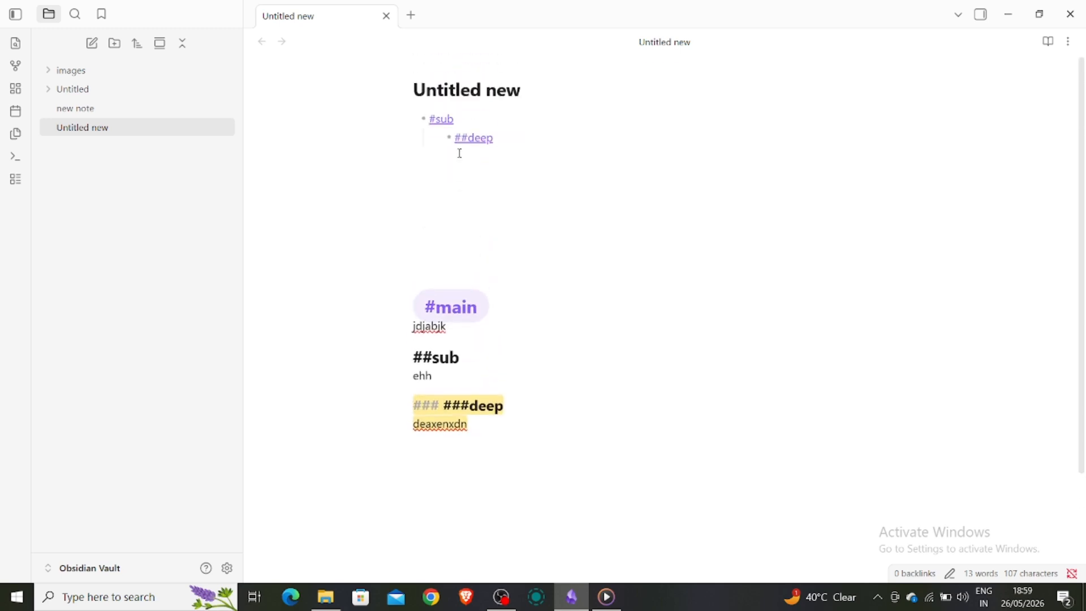
Collapse the #main heading's section.
click(460, 175)
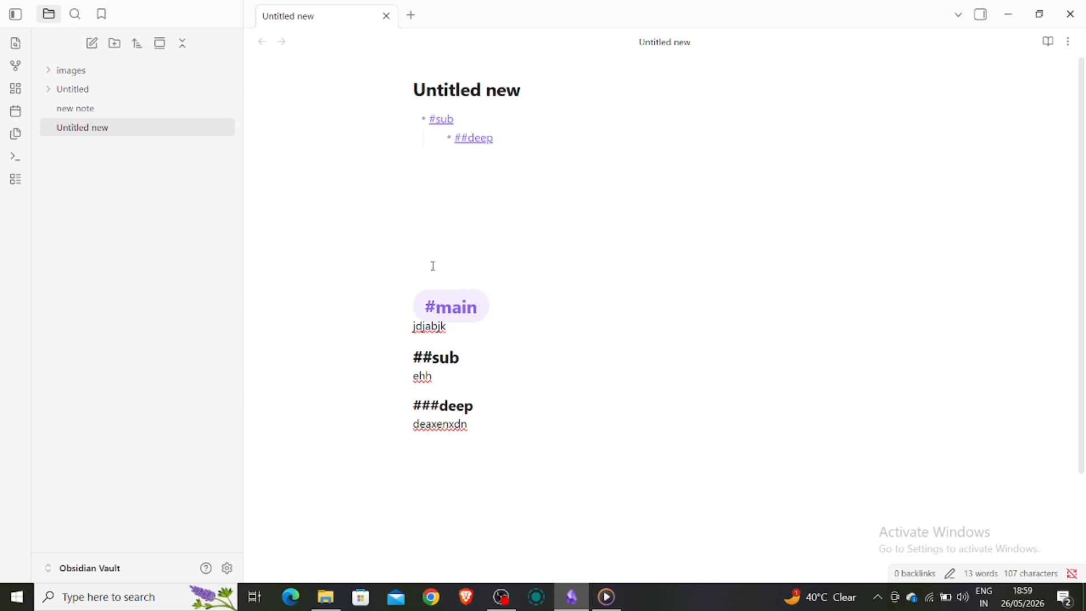
click(405, 308)
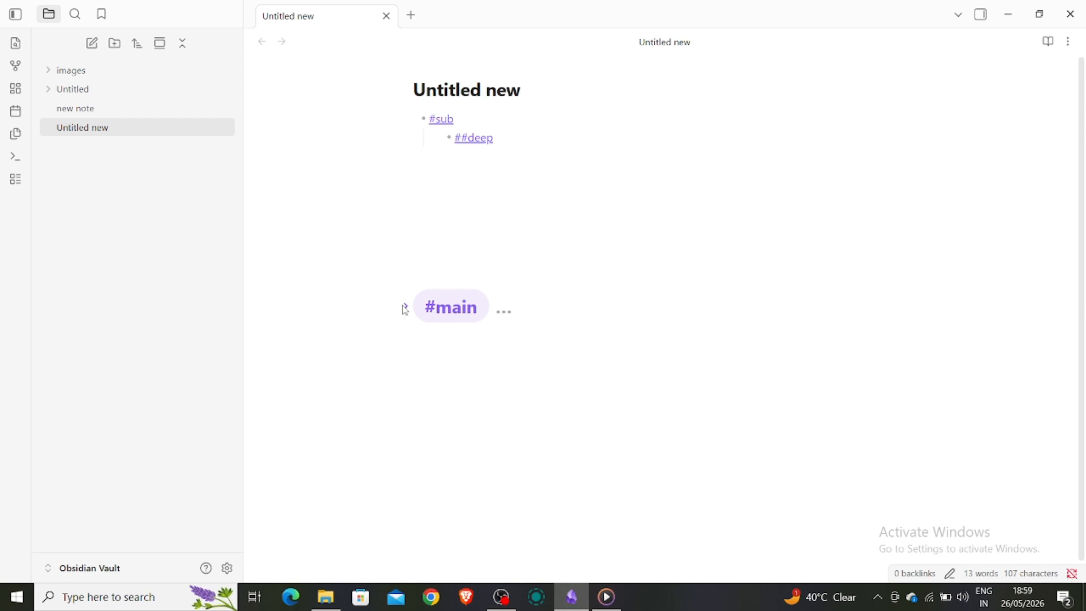
Expand the #main heading's section and follow the #sub and ##deep links in the table of contents to their headings.
click(405, 307)
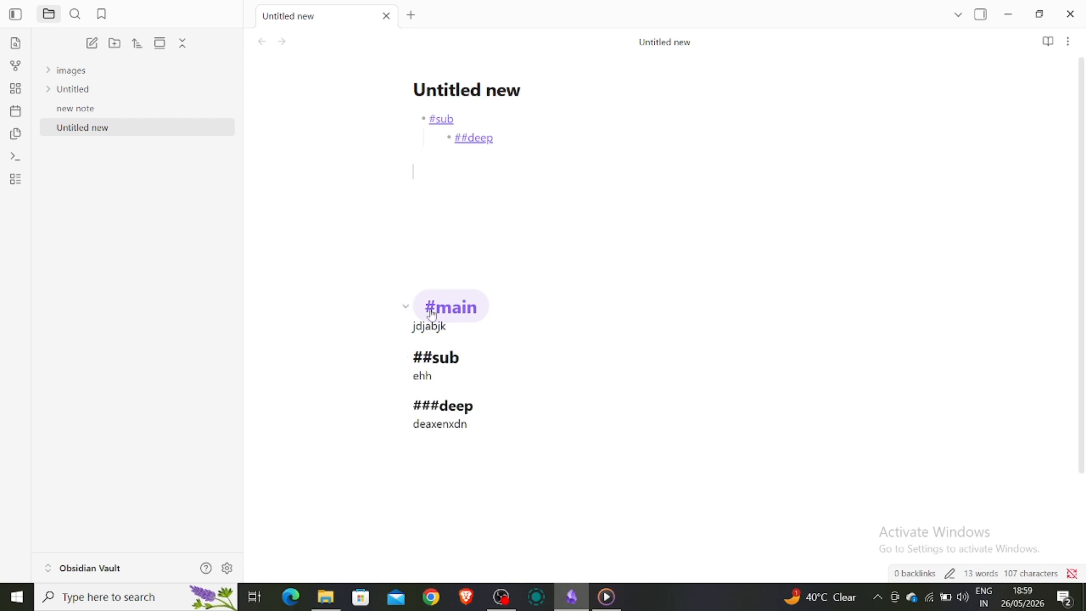
click(442, 128)
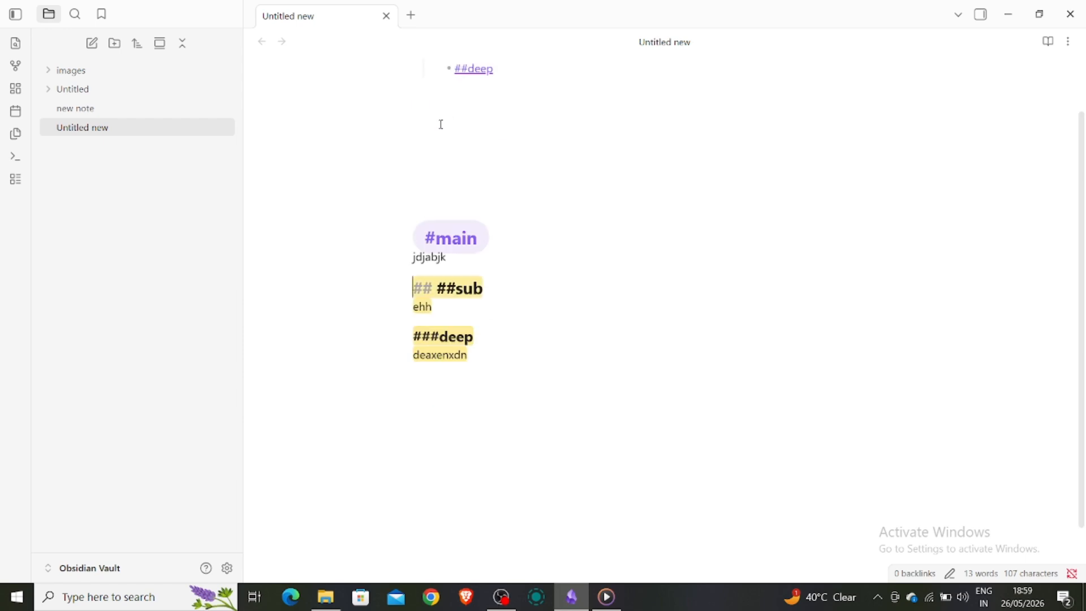
click(468, 74)
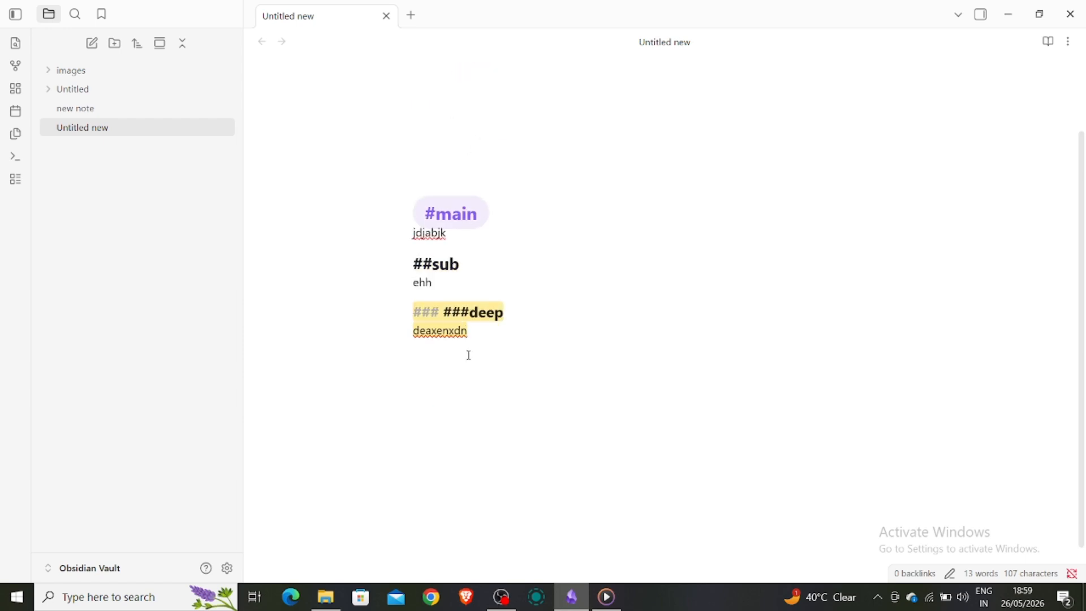
scroll(522, 171, up, 2)
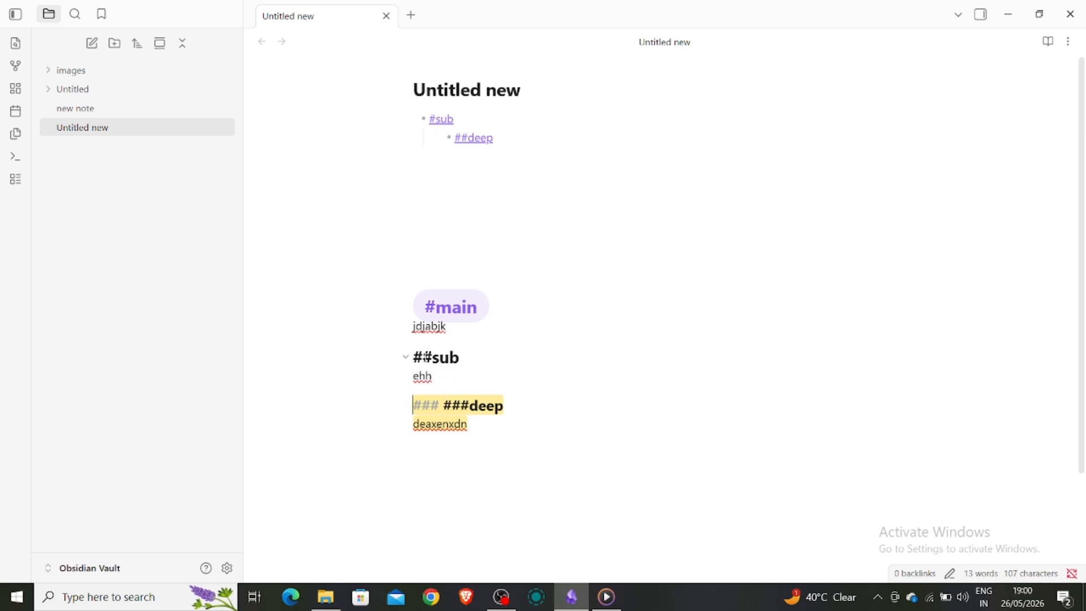
Examine the hash marks of the ##sub and ###deep headings, and check that the matching contents links lead to them.
drag(414, 356, 441, 358)
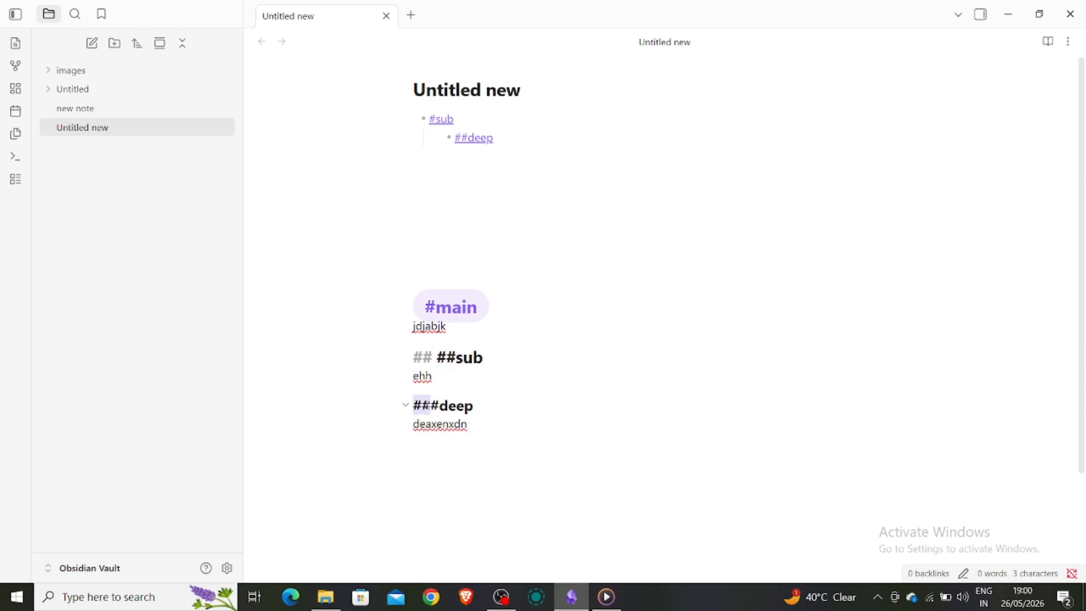
click(660, 374)
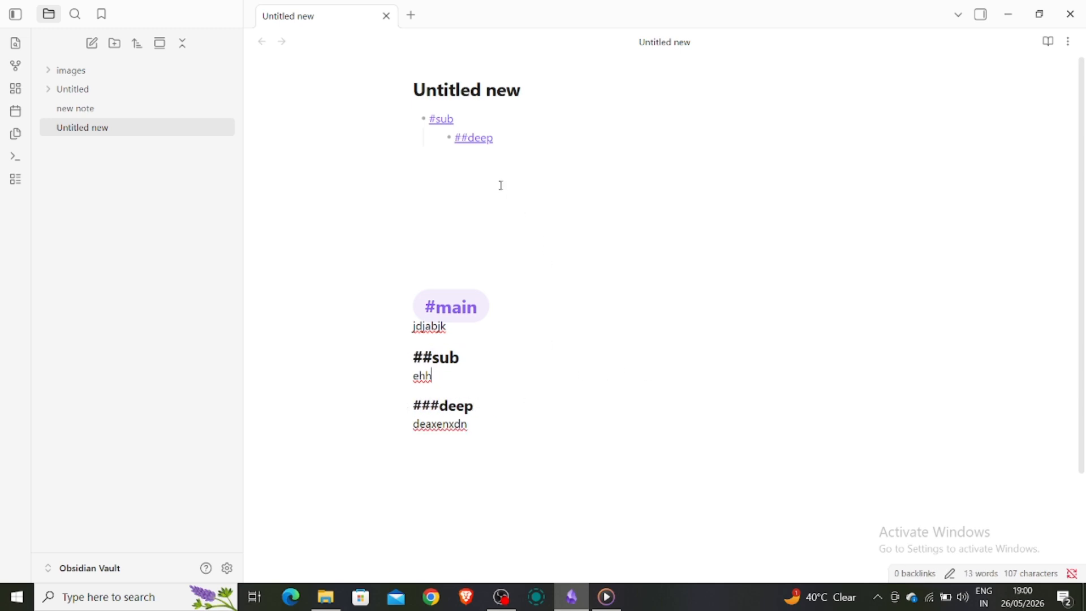
click(443, 119)
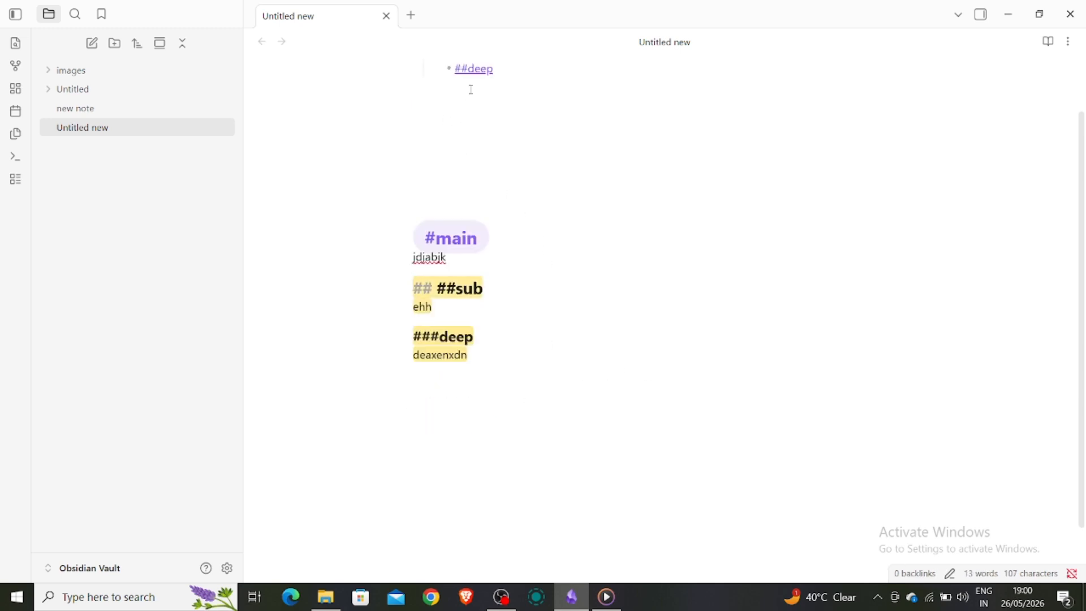
click(475, 68)
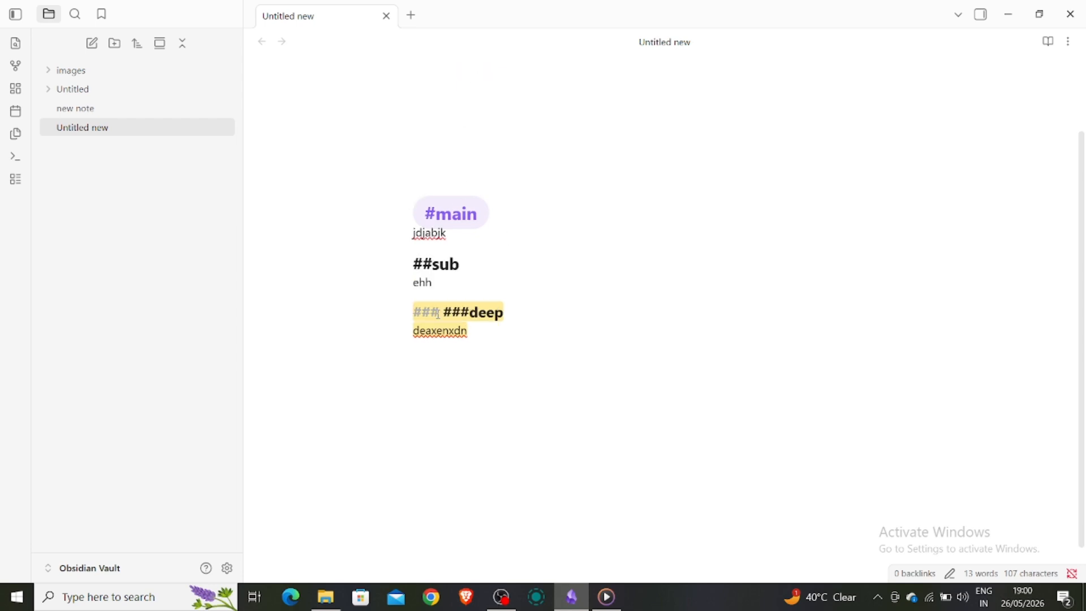
scroll(565, 209, up, 2)
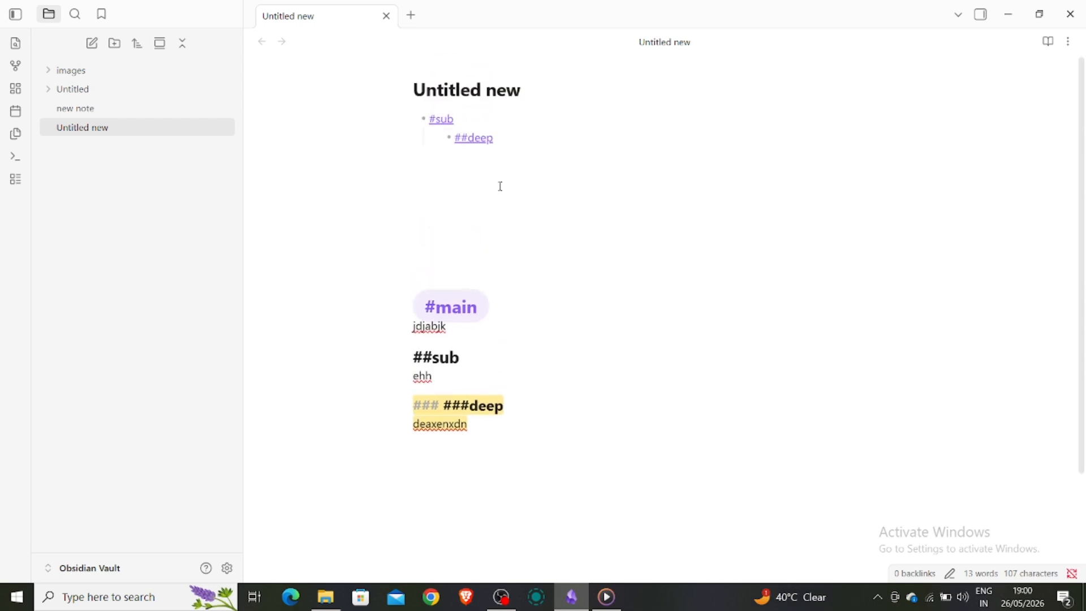
Retest the #sub and ##deep contents links, then return to the blank area above the #main heading.
click(445, 119)
scroll(494, 192, up, 2)
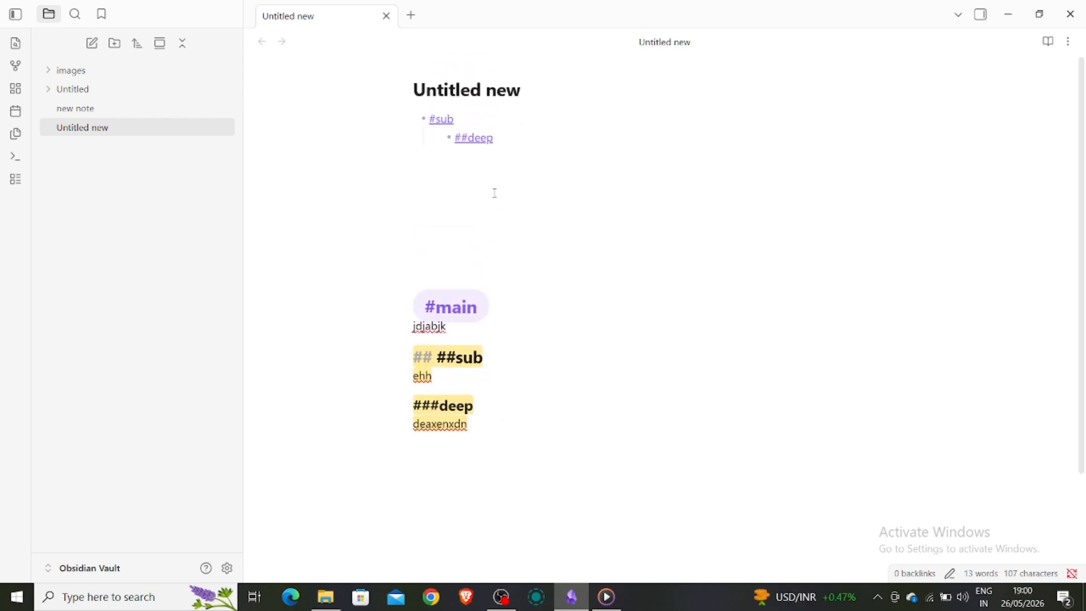
click(474, 145)
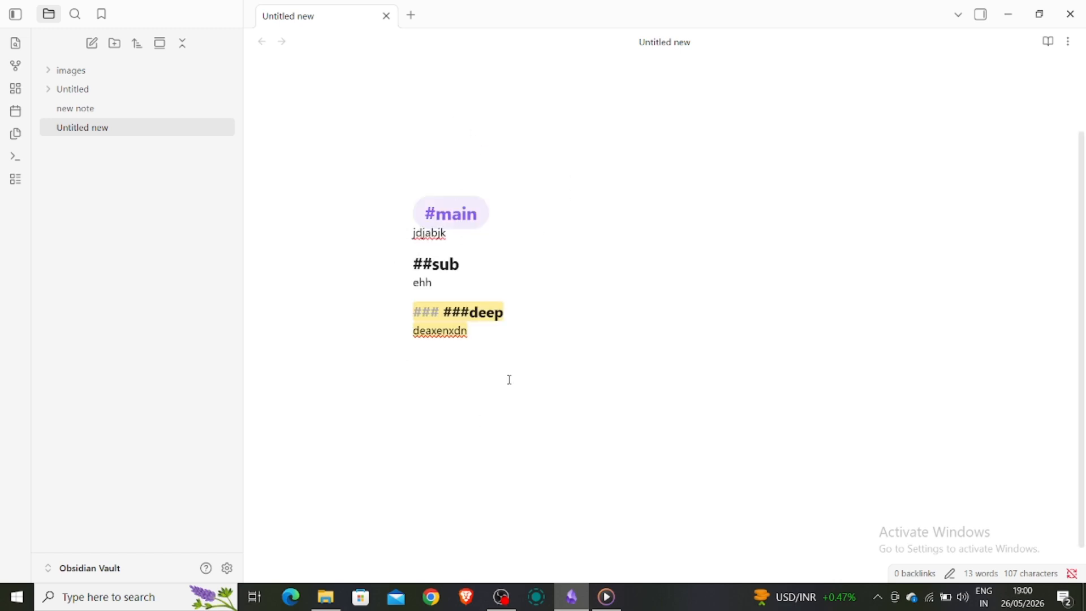
scroll(607, 254, up, 2)
click(584, 249)
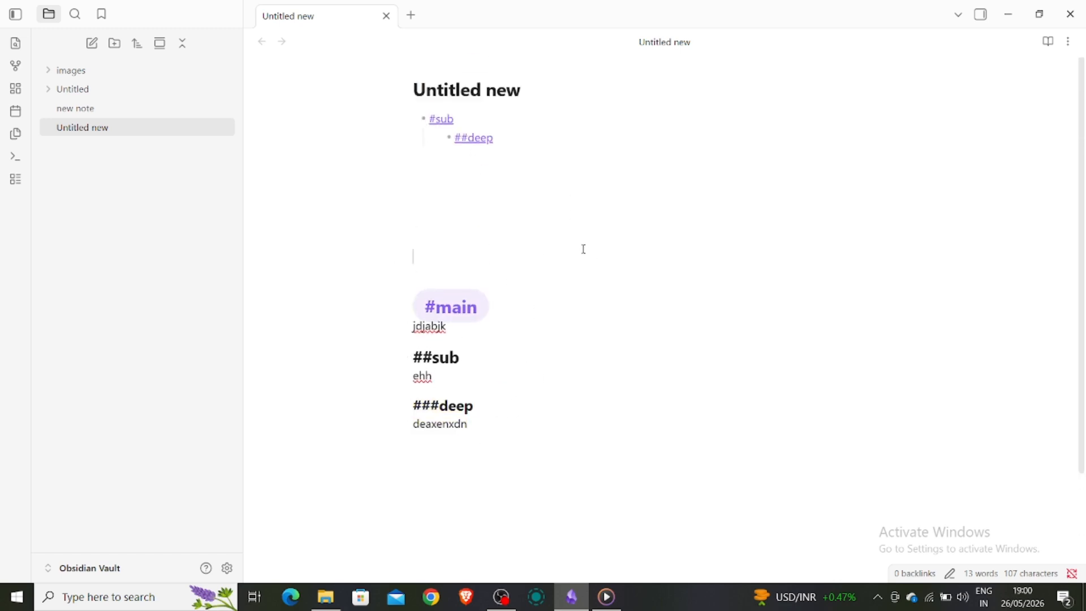